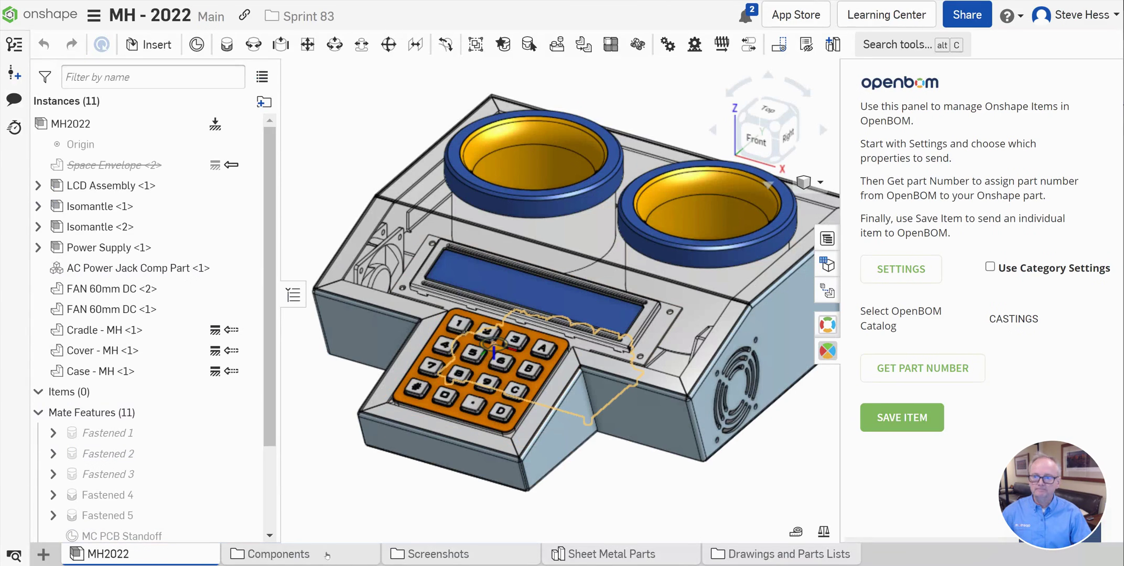
Step: Check the category and part number of the Isomantle Inner part in the Isomantle part studio's part properties
left_click(326, 554)
left_click(560, 555)
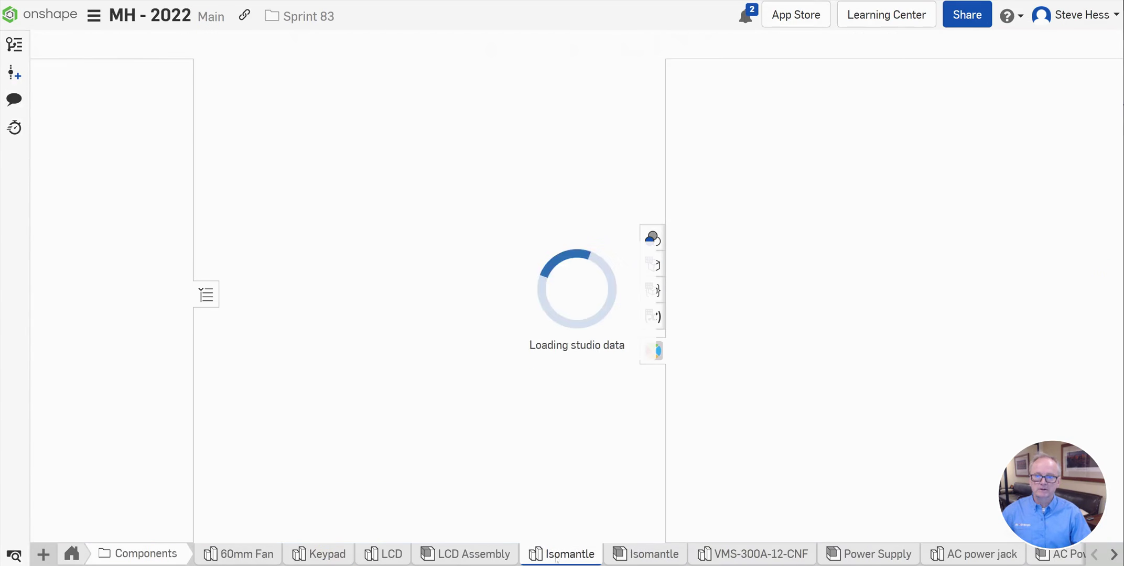
right_click(84, 405)
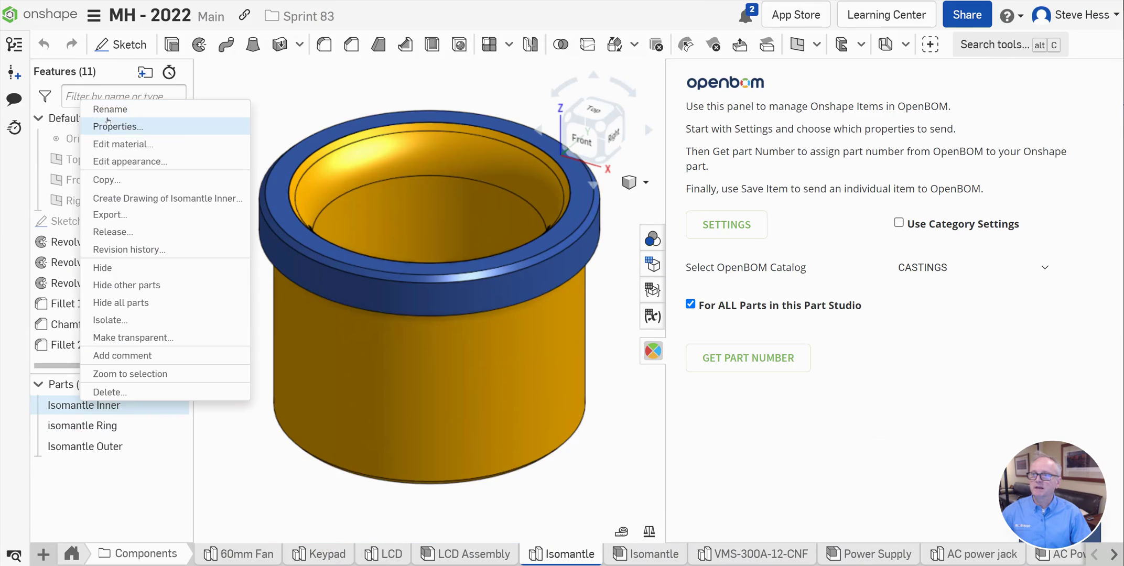
left_click(118, 126)
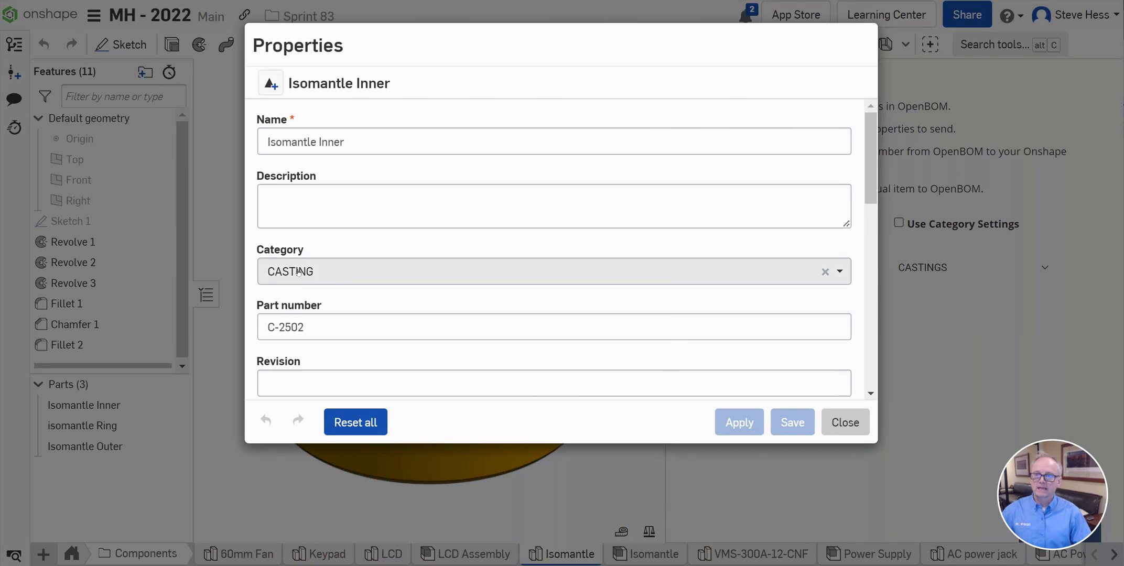
left_click(856, 432)
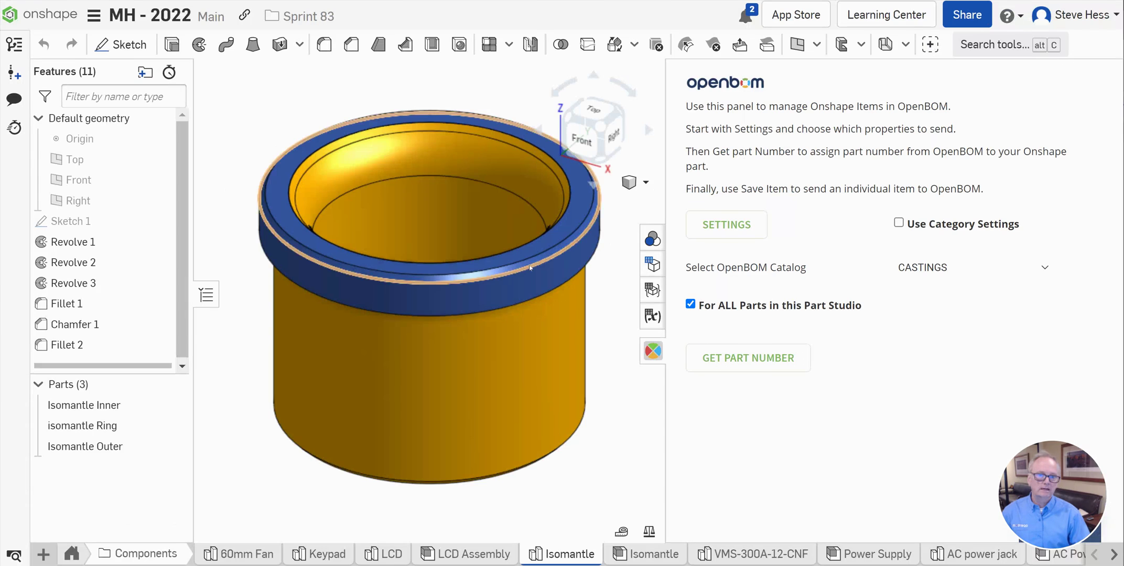
Step: Review which OpenBOM catalog each Onshape category is mapped to in the OpenBOM catalog settings, and save the settings
left_click(726, 229)
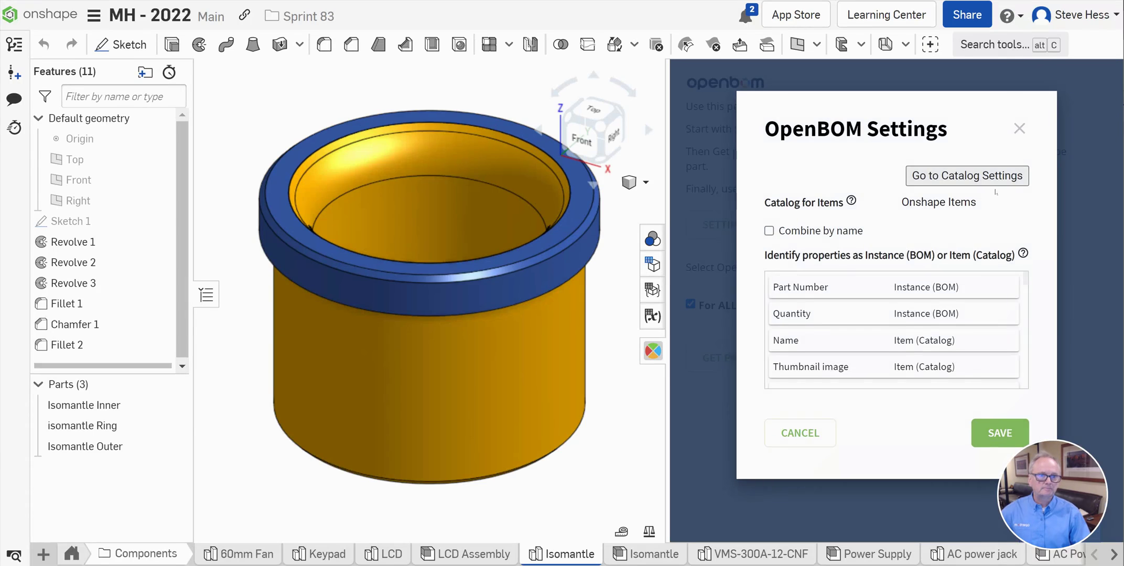
left_click(995, 184)
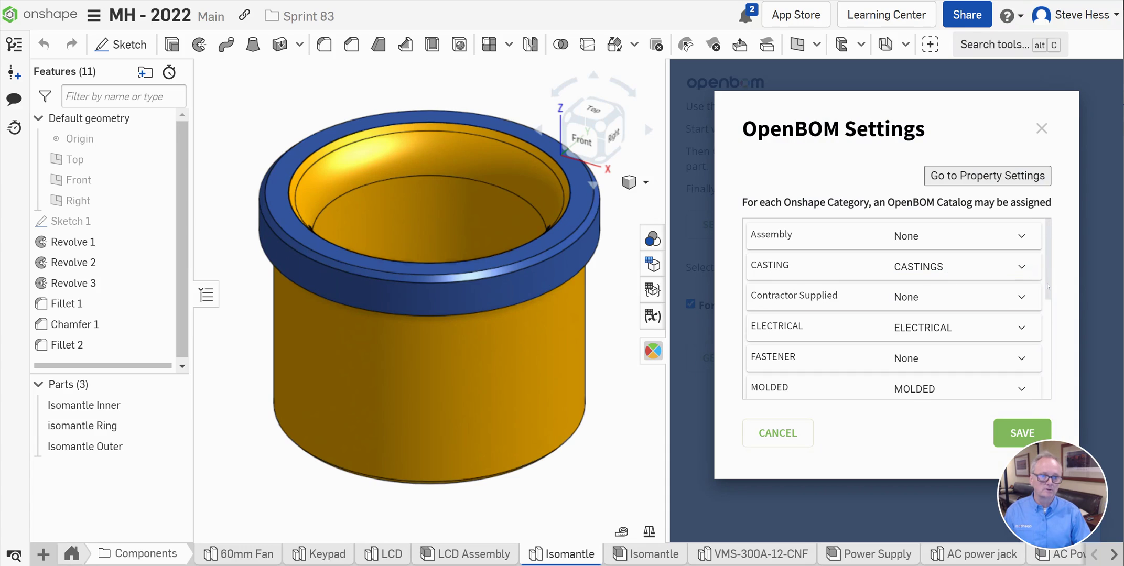
scroll(1048, 329, "down", 3)
scroll(1048, 330, "down", 2)
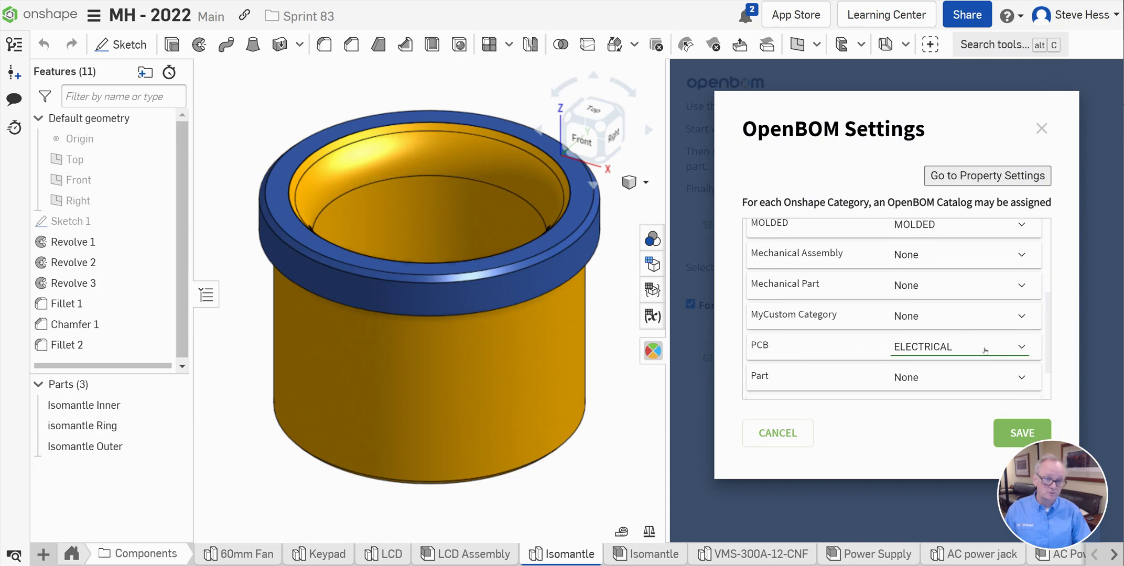
scroll(1047, 345, "down", 1)
scroll(1047, 345, "down", 1)
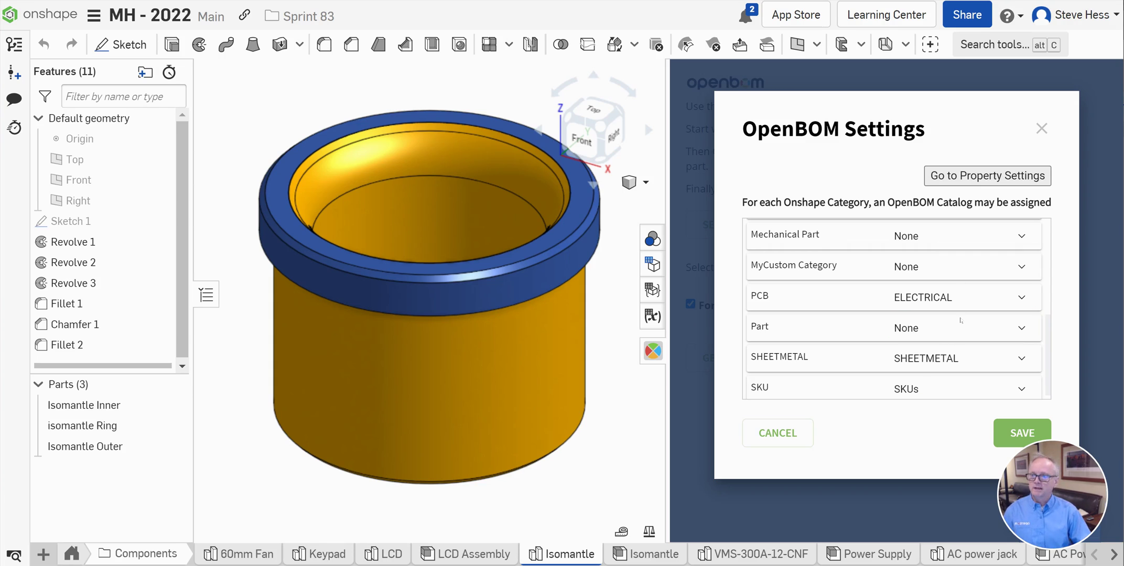
left_click(1012, 431)
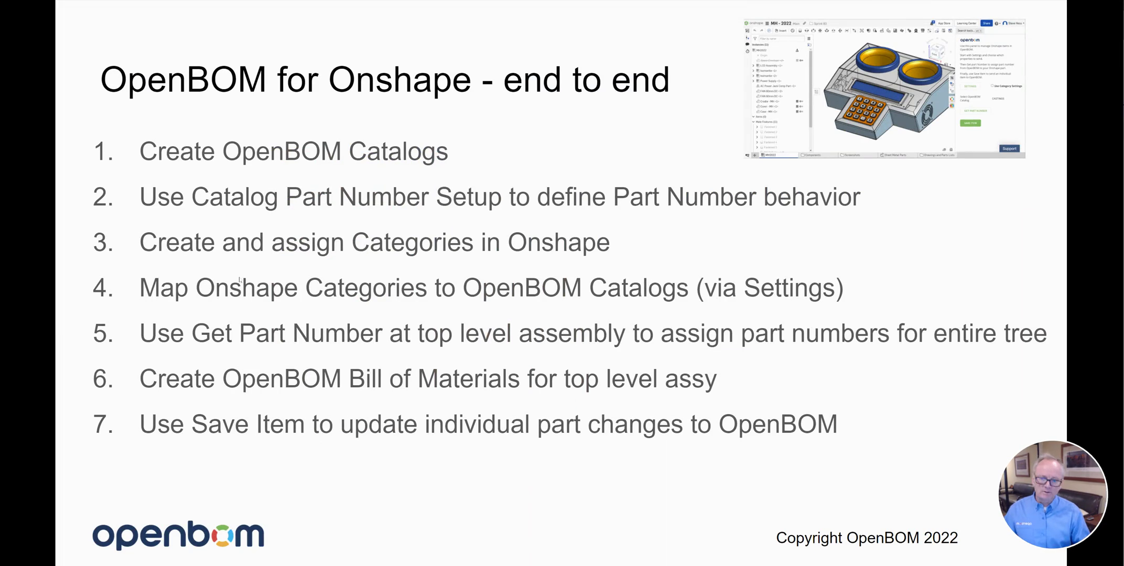
Step: Switch back to Onshape, open the MH2022 top-level assembly and widen the OpenBOM panel
key("alt+Tab")
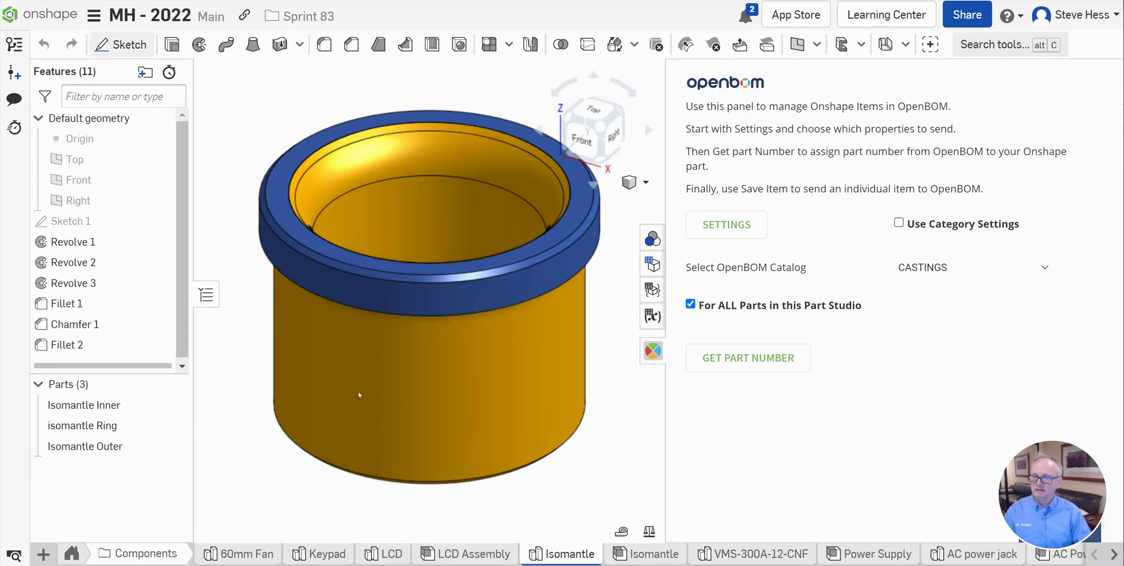
left_click(85, 559)
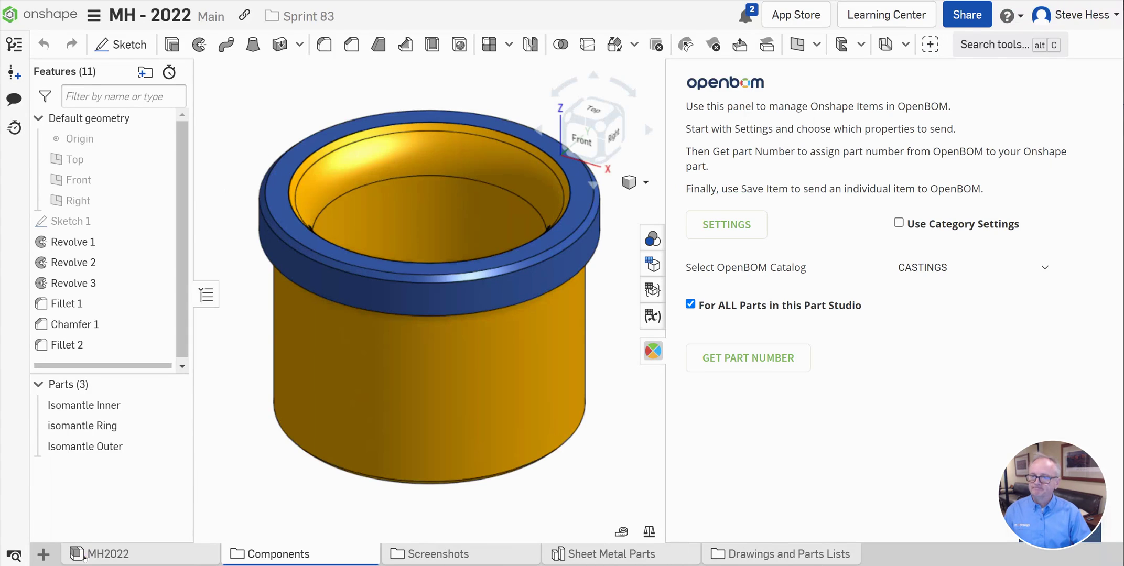
left_click(144, 554)
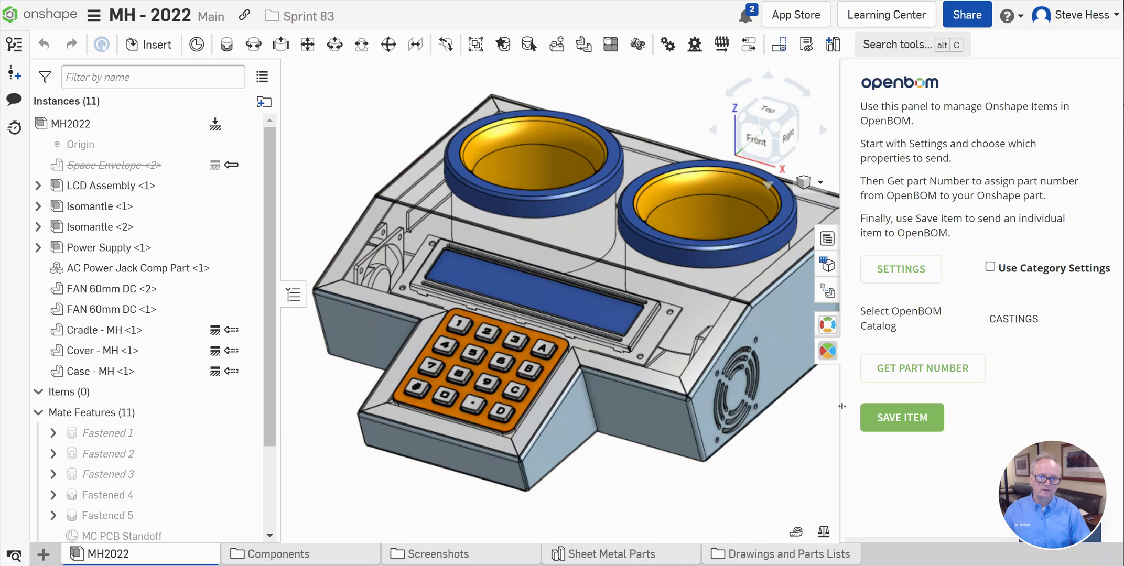
left_click_drag(840, 404, 682, 400)
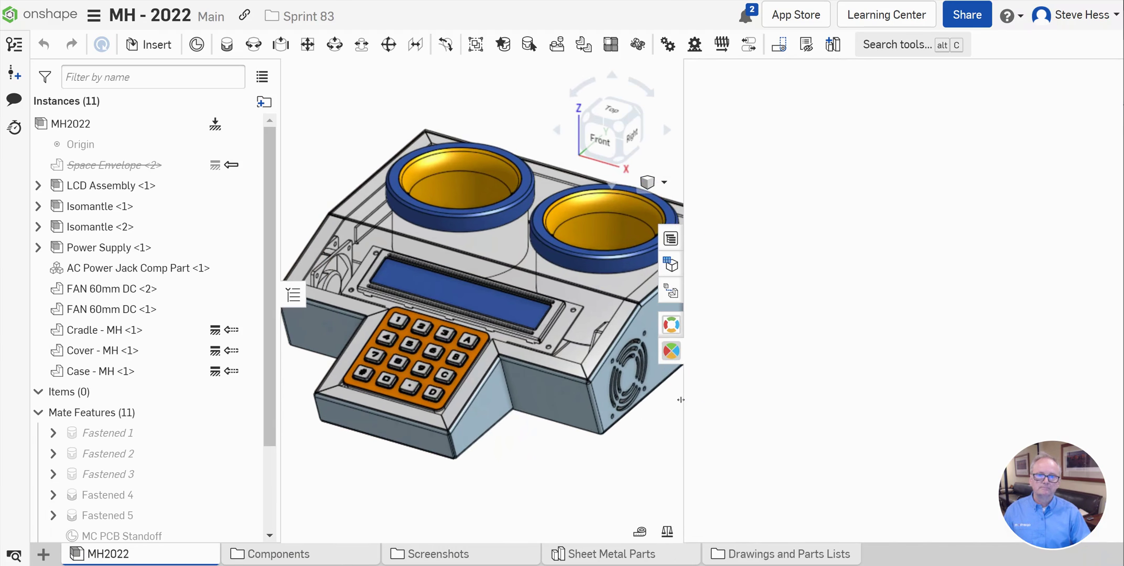
Step: Enable Use Category Settings and select Onshape Items as the OpenBOM catalog for the MH2022 assembly
mouse_move(399, 551)
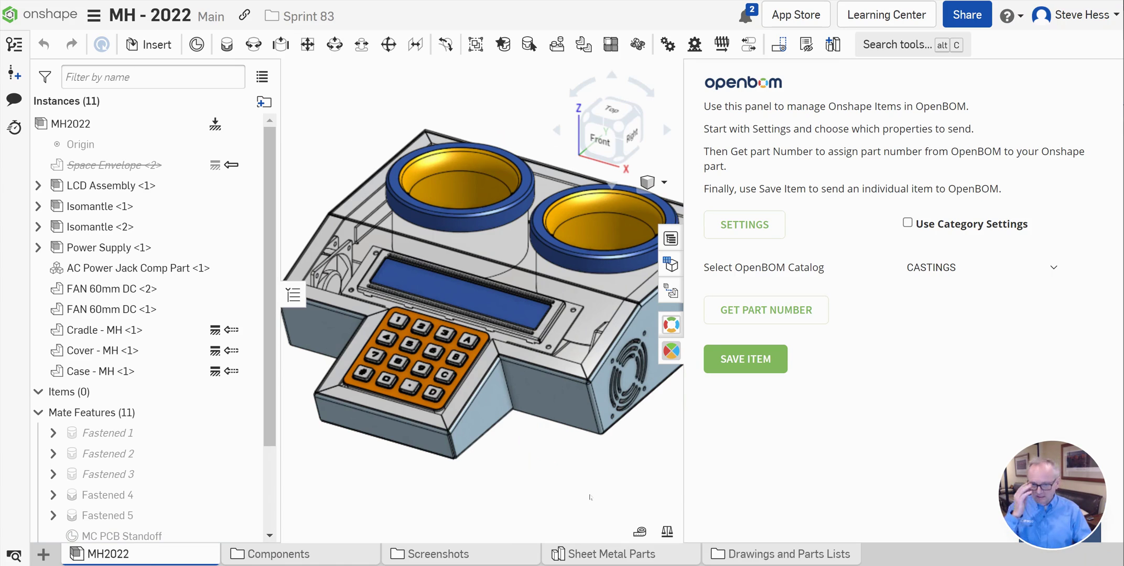
left_click(908, 223)
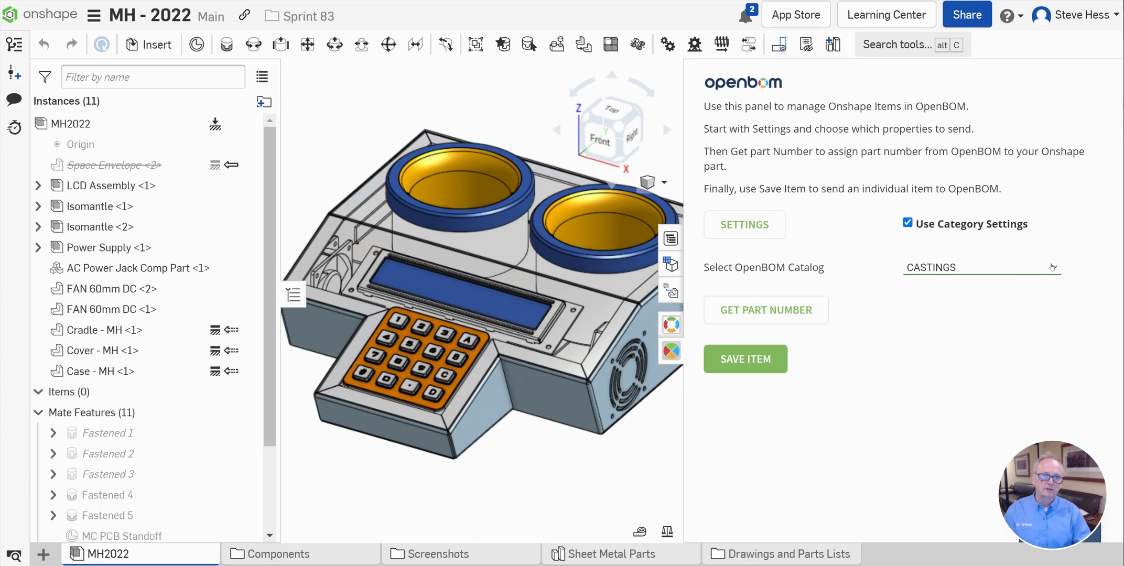
left_click(1050, 269)
left_click(990, 345)
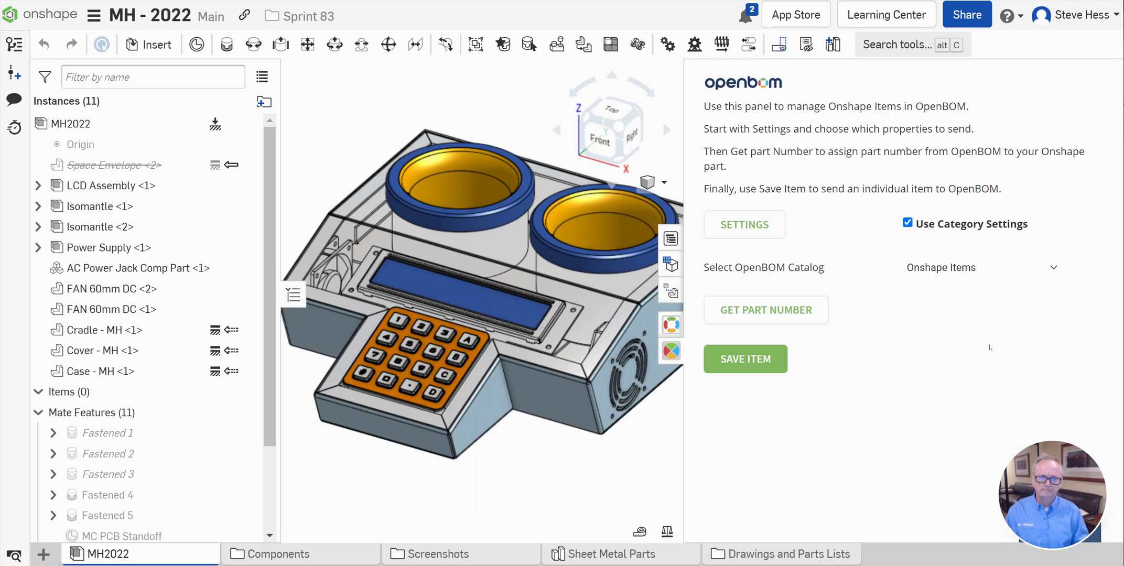
Step: Generate OpenBOM part numbers for all elements in the MH2022 assembly tree that have none
left_click(767, 313)
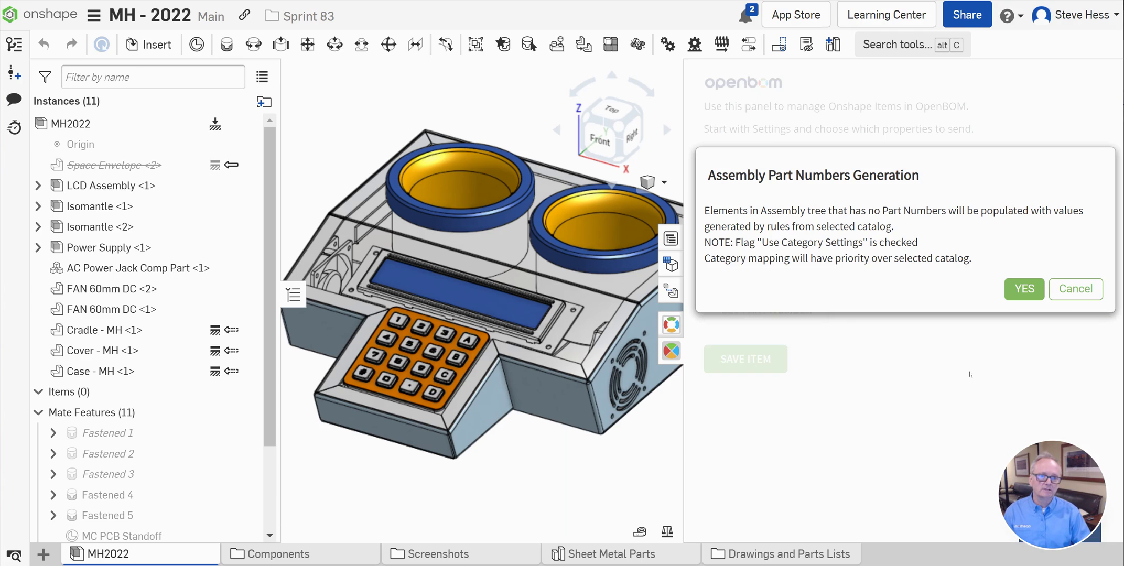
left_click(1023, 295)
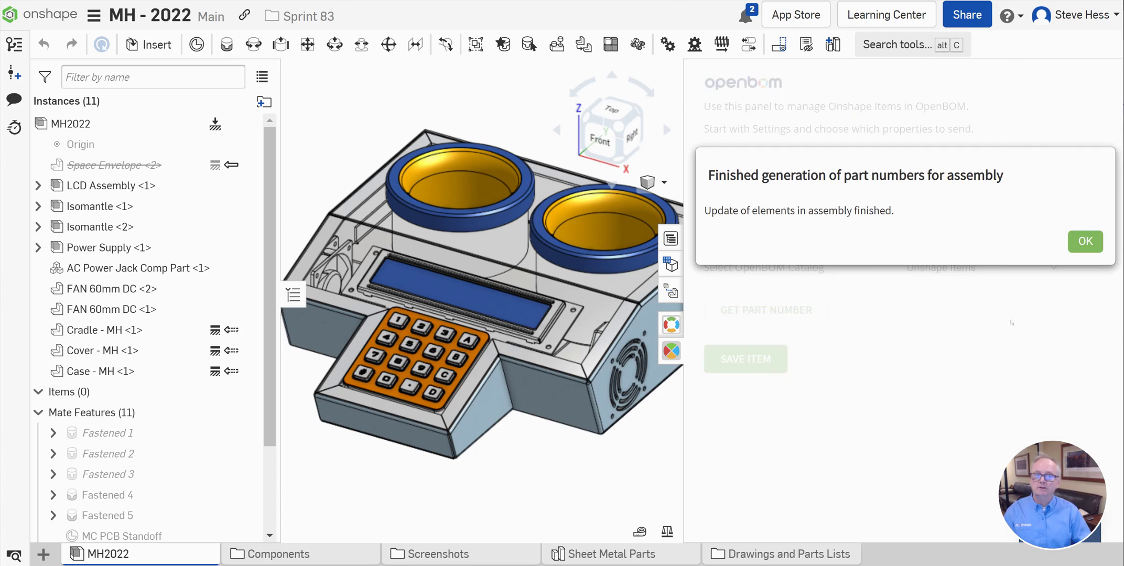
left_click(1084, 239)
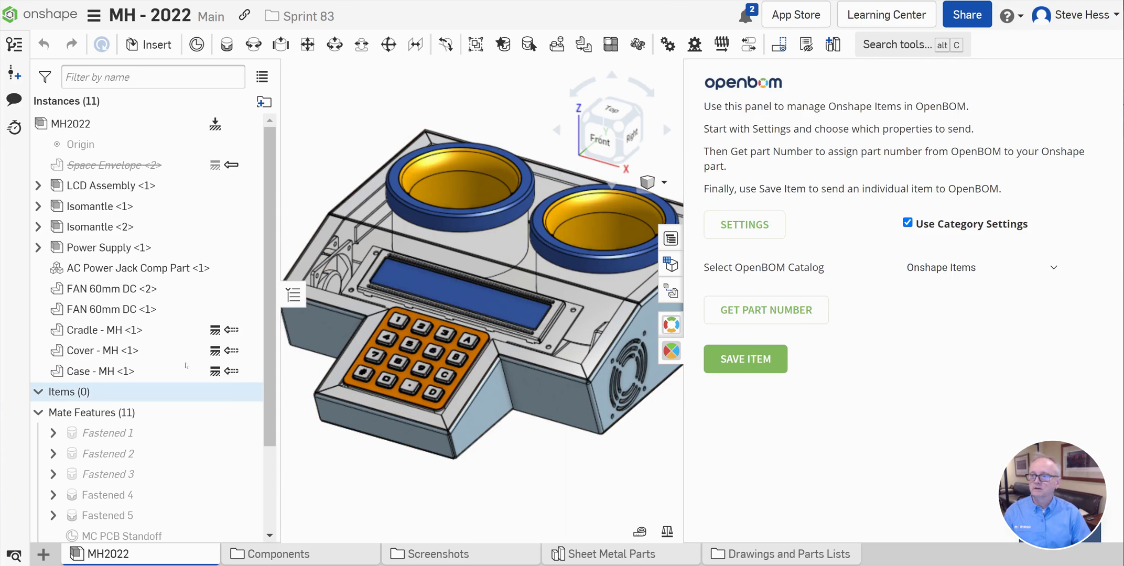
Step: Check the category and part number of the FAN 60mm DC <2> instance in its properties
right_click(80, 292)
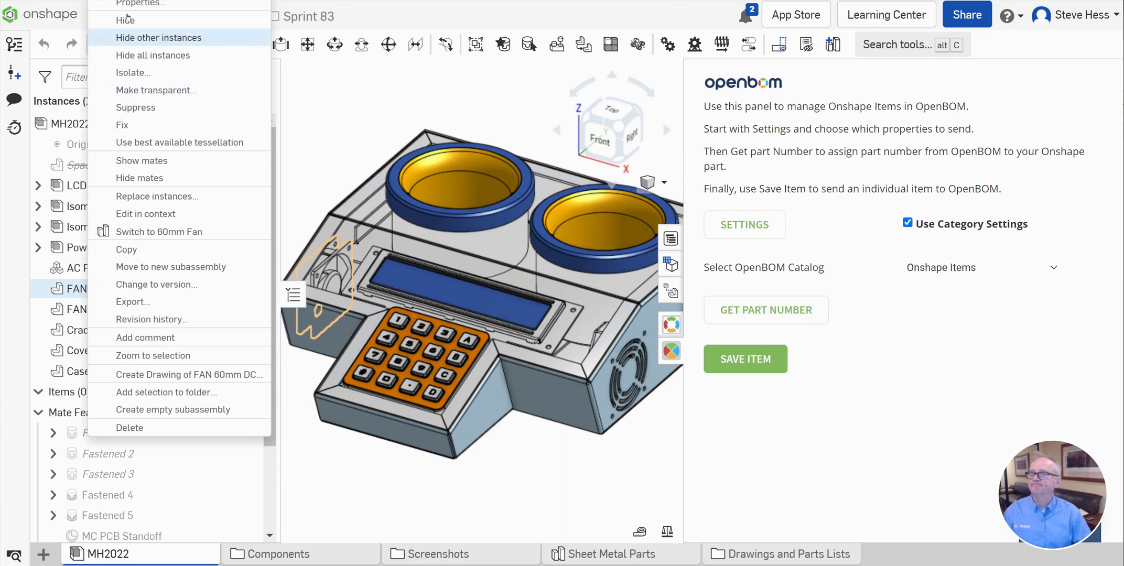
left_click(141, 3)
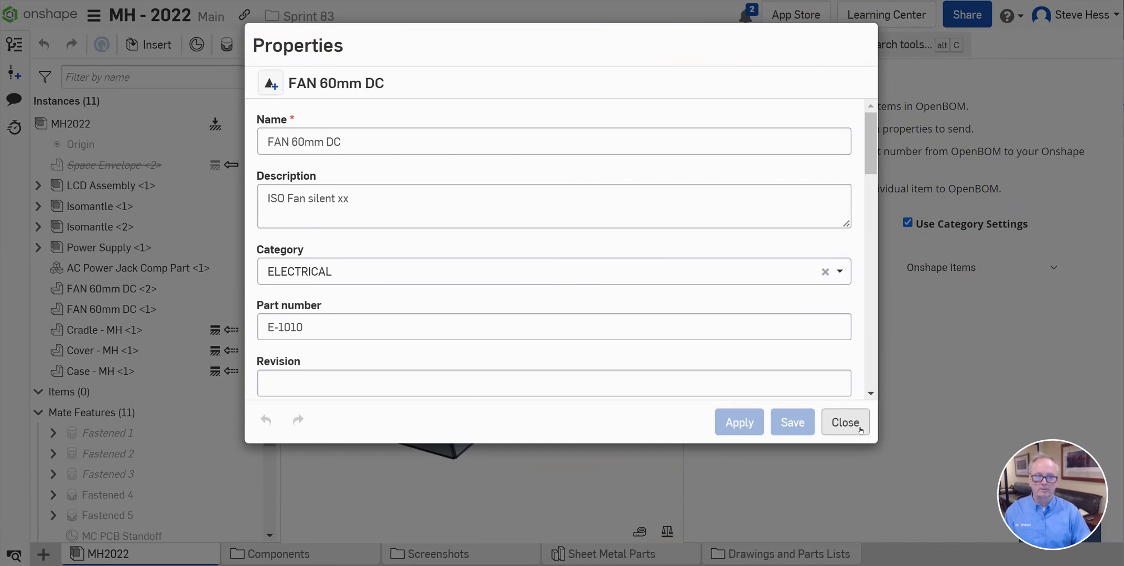
left_click(845, 422)
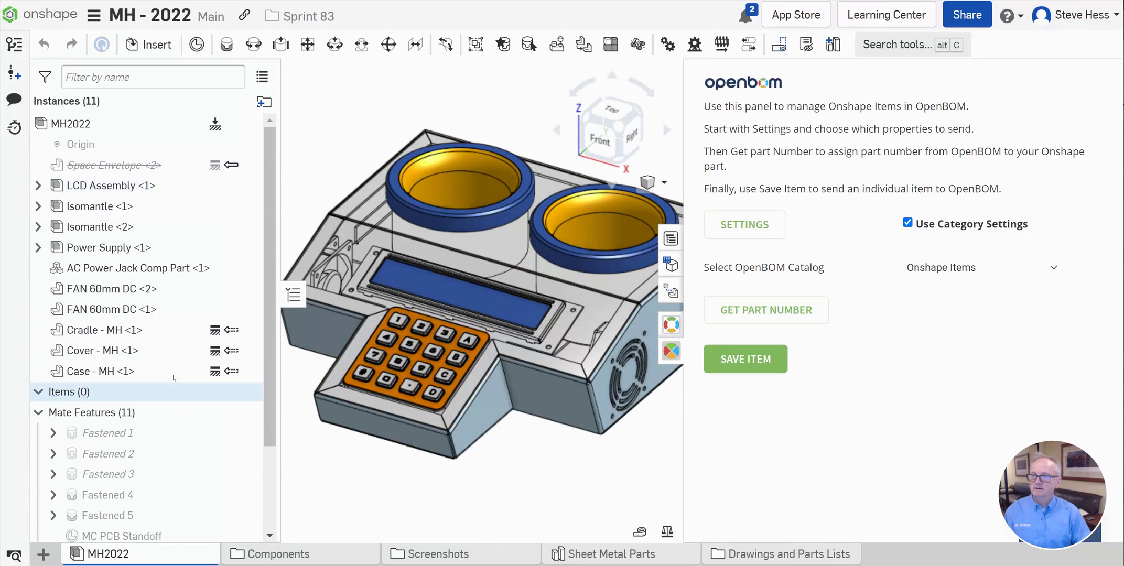
Step: Expand the Power Supply and Isomantle <2> subassemblies and check the category and part number of Isomantle Inner
left_click(41, 248)
left_click(114, 268)
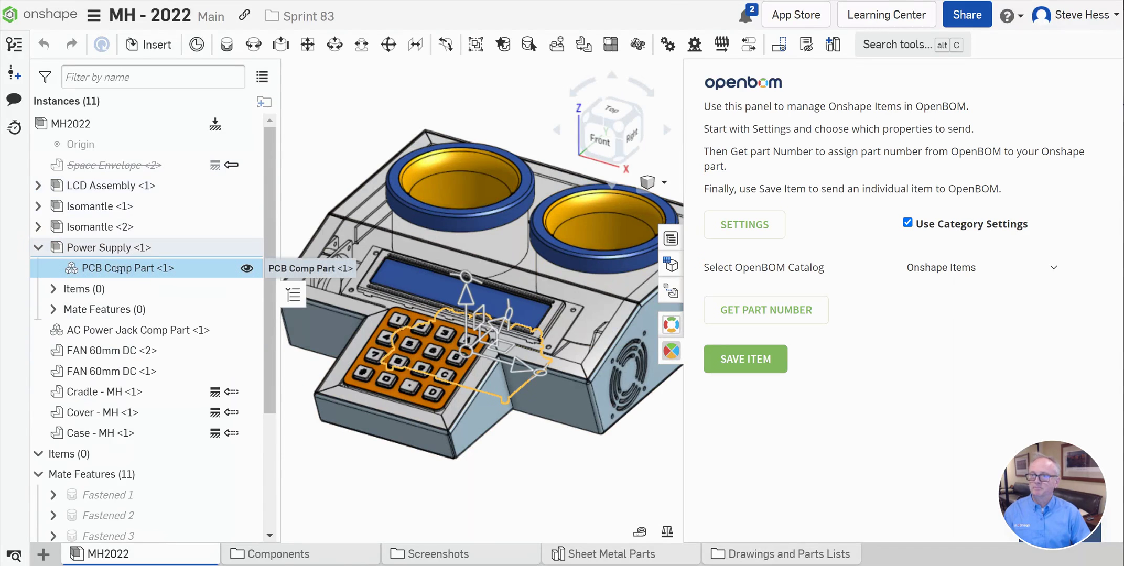
left_click(39, 227)
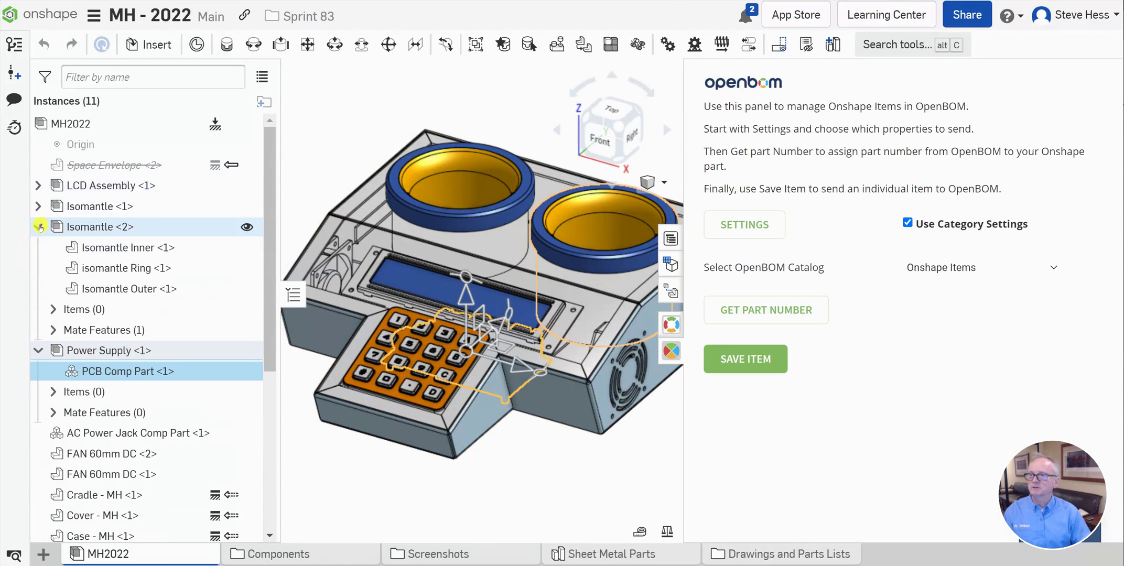
right_click(109, 252)
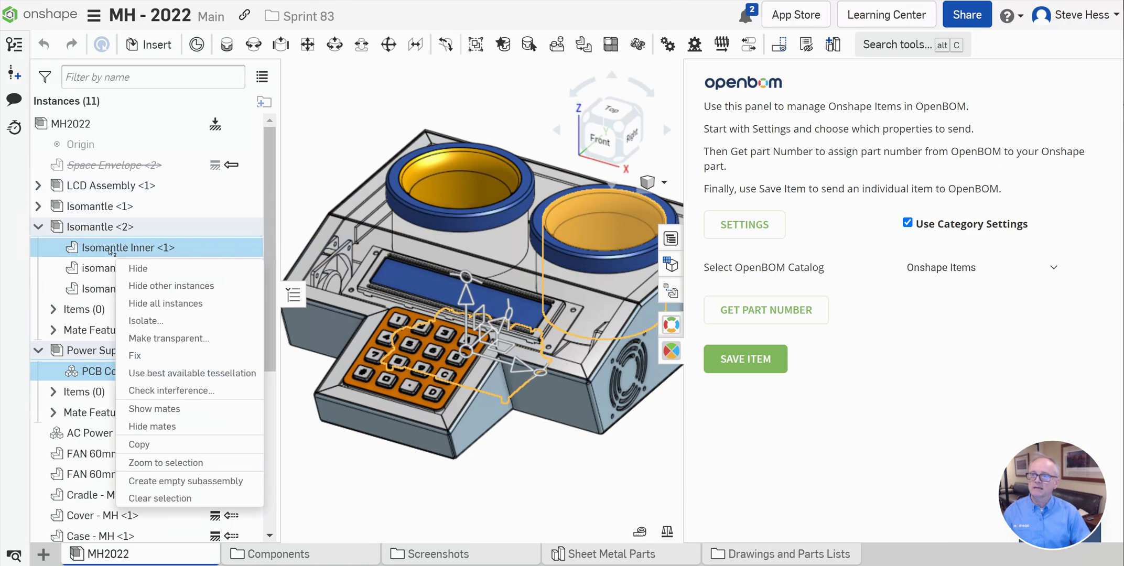
key("Escape")
left_click(82, 250)
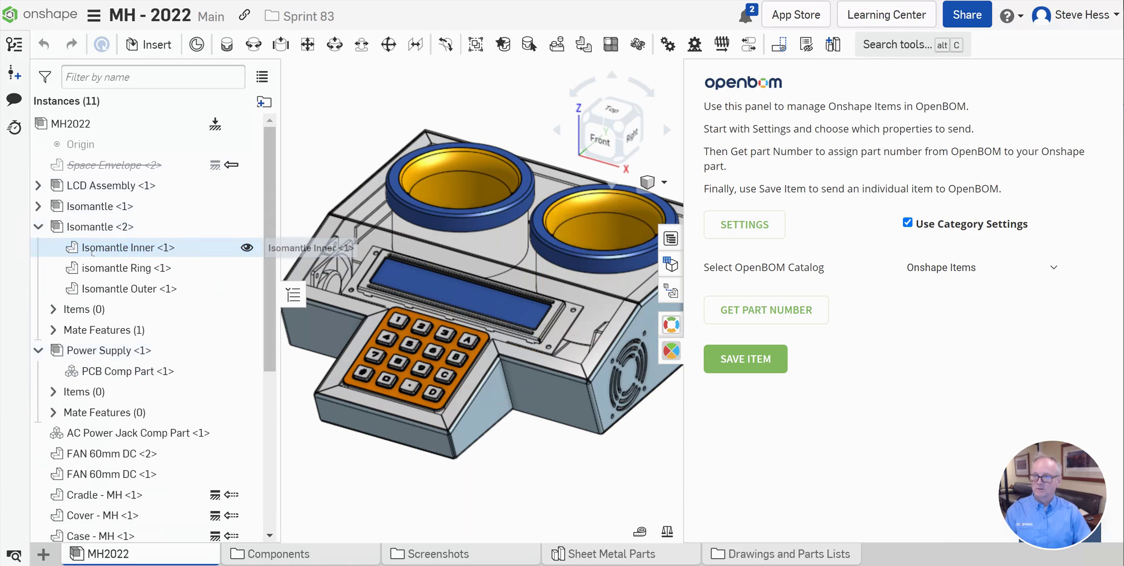
right_click(95, 252)
left_click(158, 3)
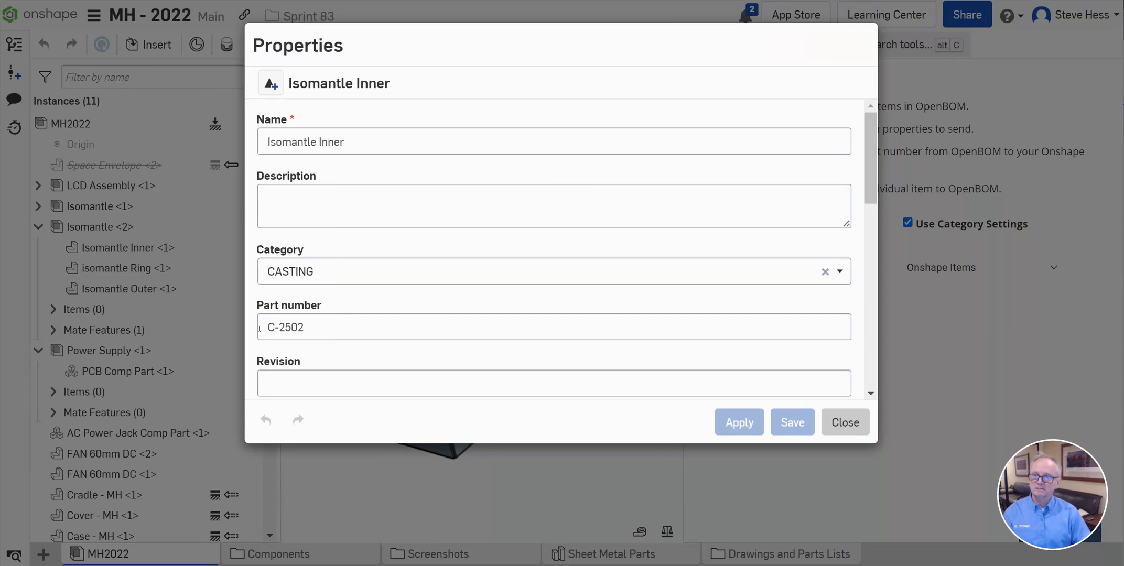
left_click(845, 422)
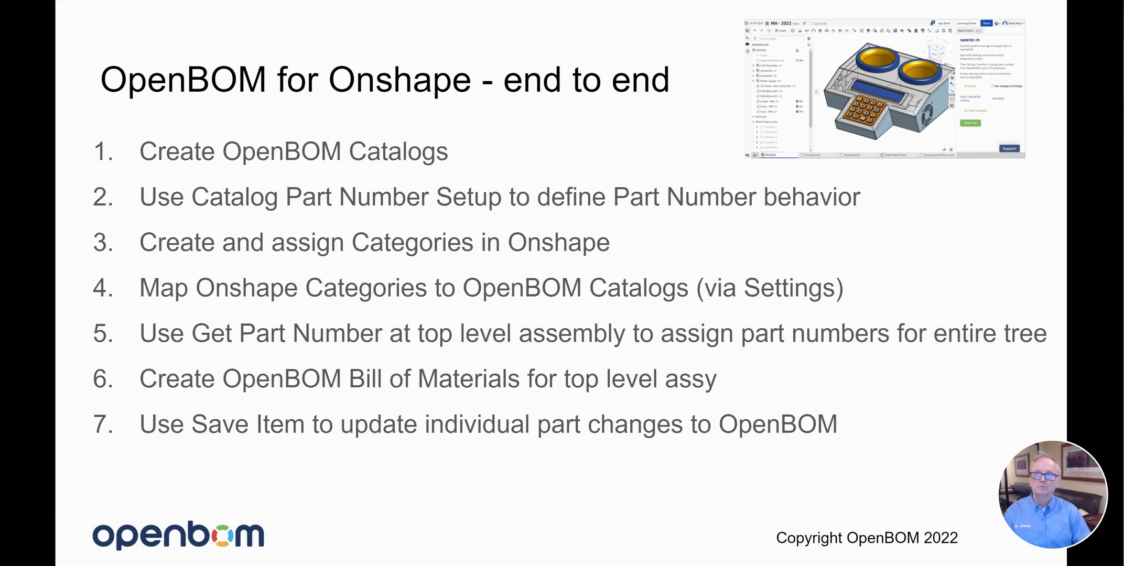
Step: Create a multi-level OpenBOM bill of materials for the MH2022 assembly and widen its thumbnail image column
key("ctrl+Tab")
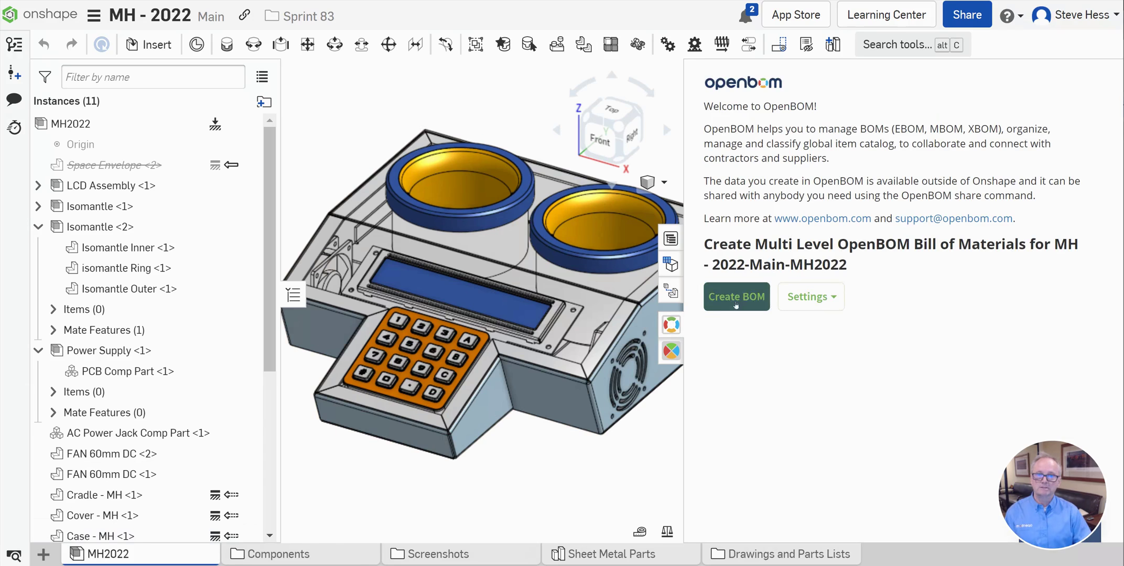
left_click(737, 299)
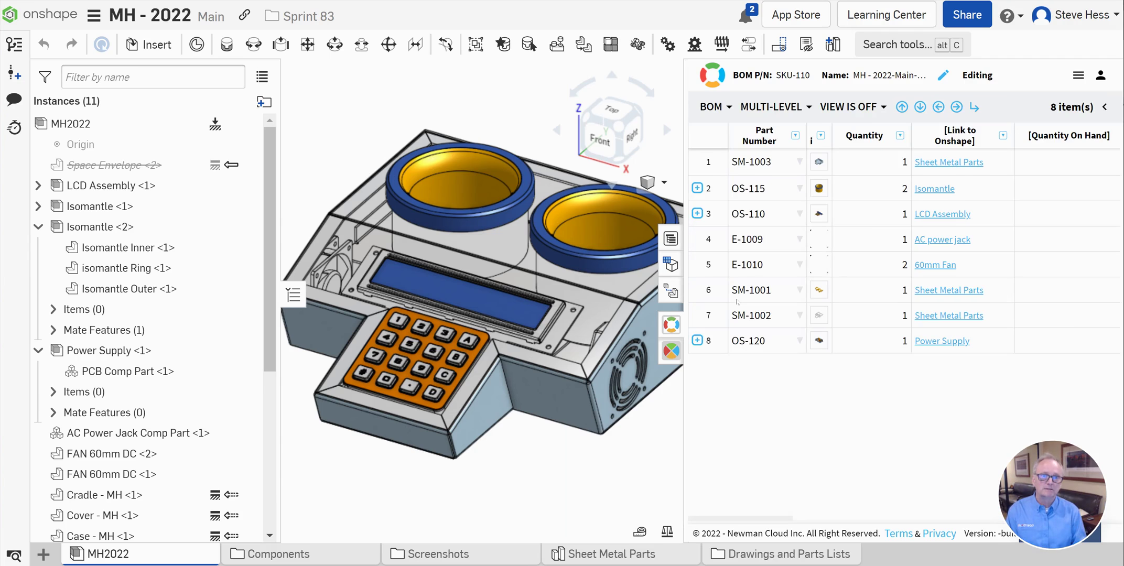
left_click_drag(831, 127, 855, 126)
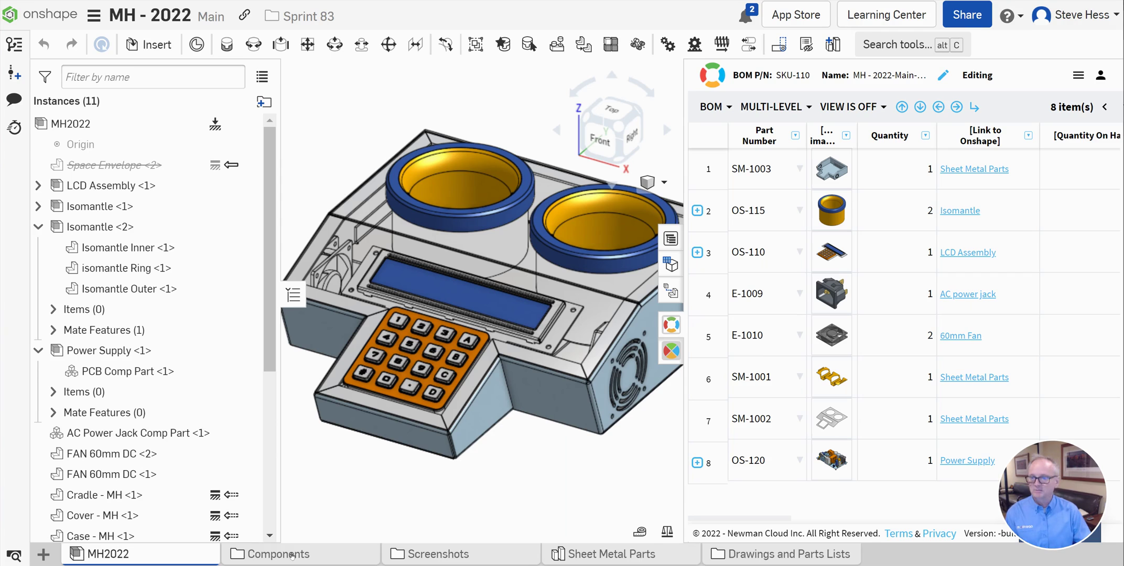
Step: Open the Isomantle part studio from the Components folder and check the custom and library material settings of Isomantle Inner
left_click(292, 556)
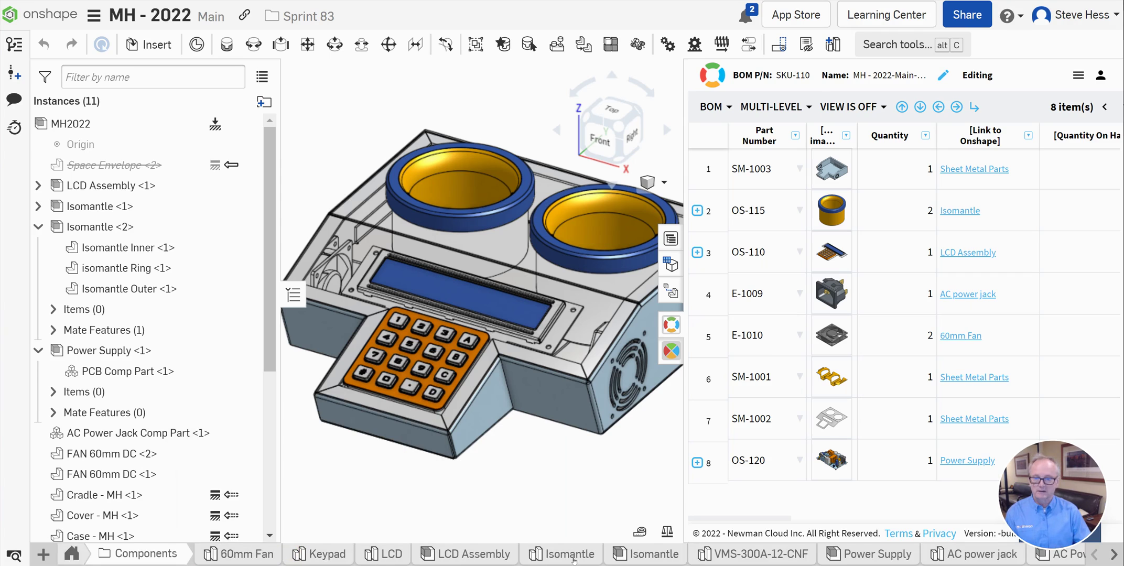
left_click(570, 554)
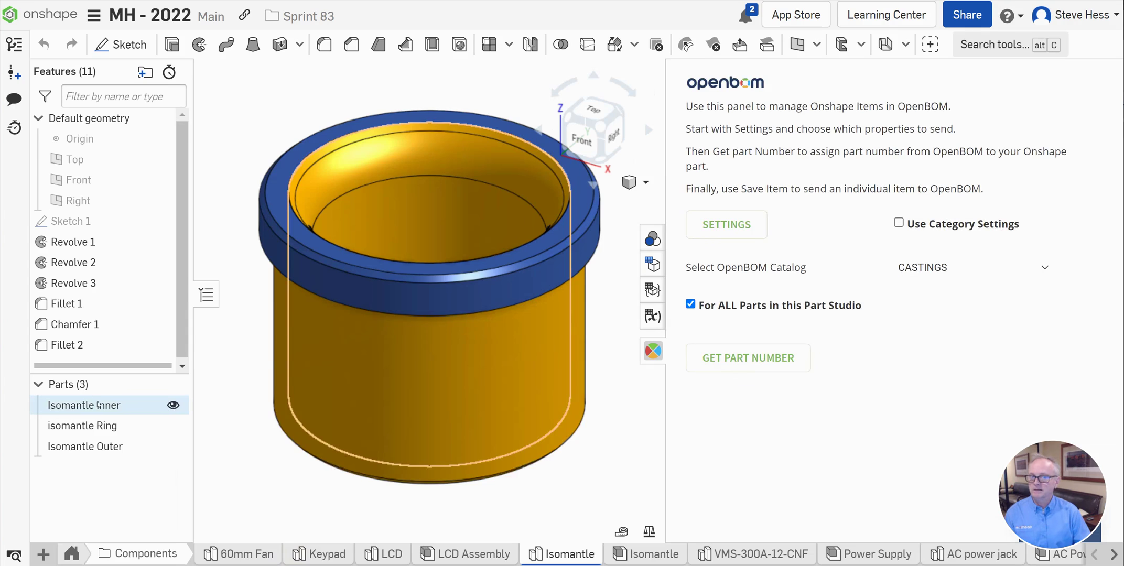
right_click(98, 405)
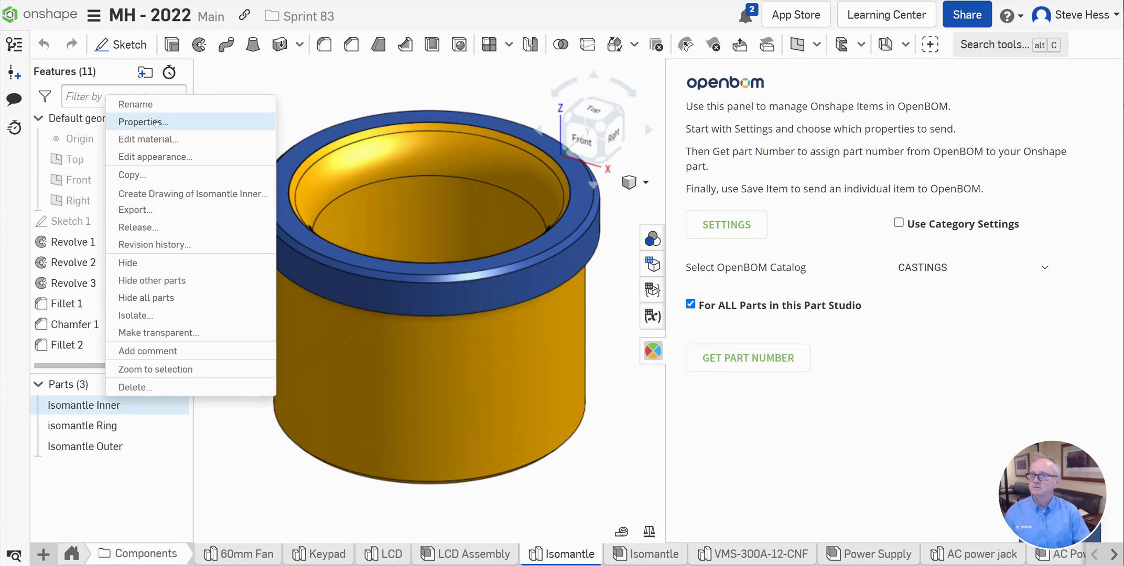
left_click(148, 138)
left_click(300, 430)
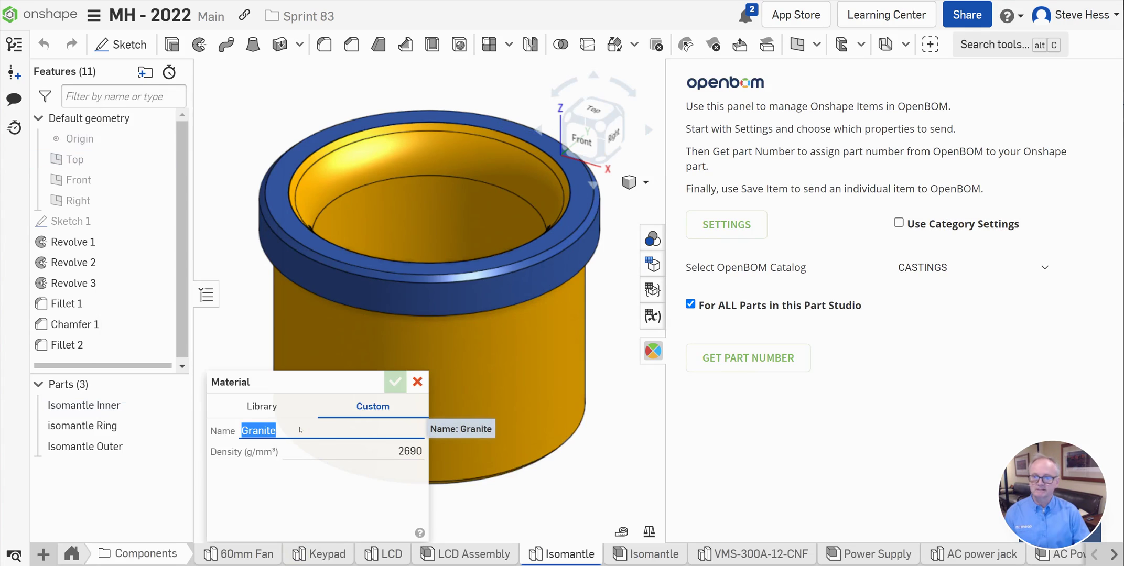
left_click(262, 406)
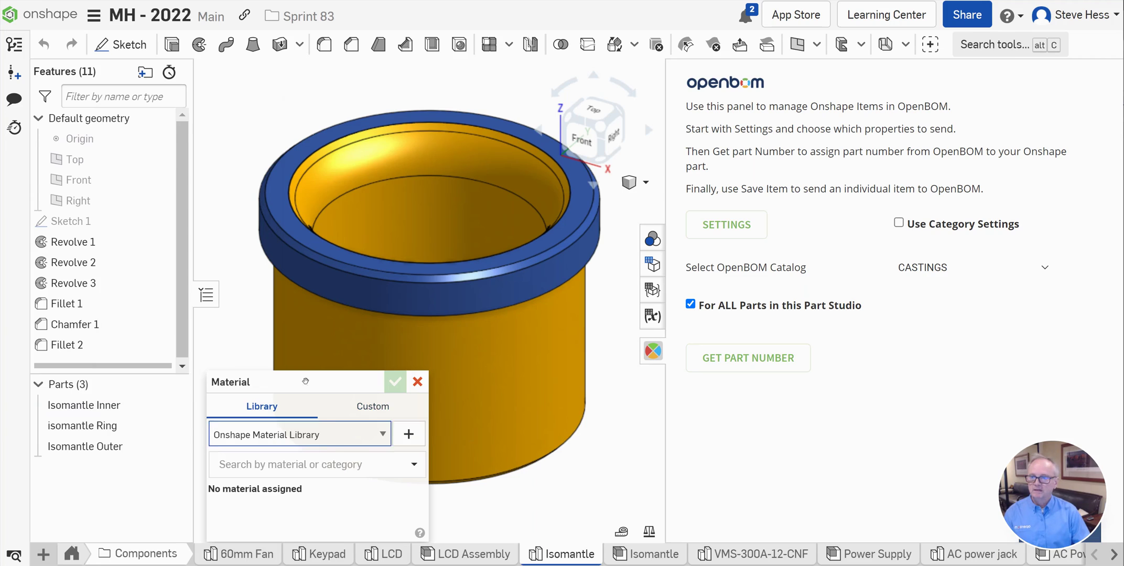
left_click(417, 383)
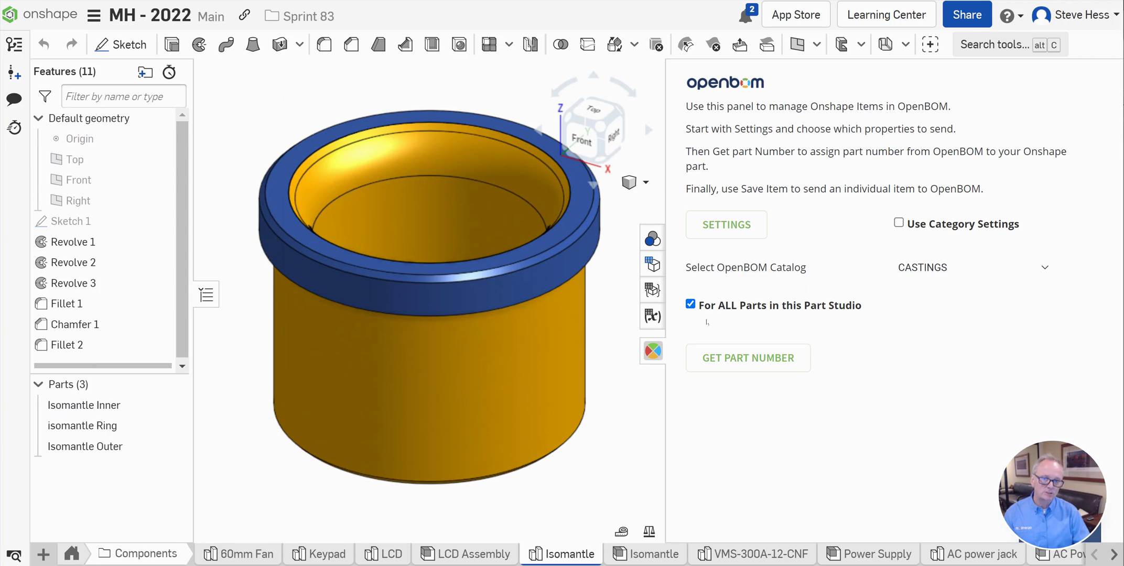
Step: Save only the Isomantle Inner part as an item update to the CASTINGS catalog in OpenBOM, and return to the MH2022 assembly
left_click(689, 304)
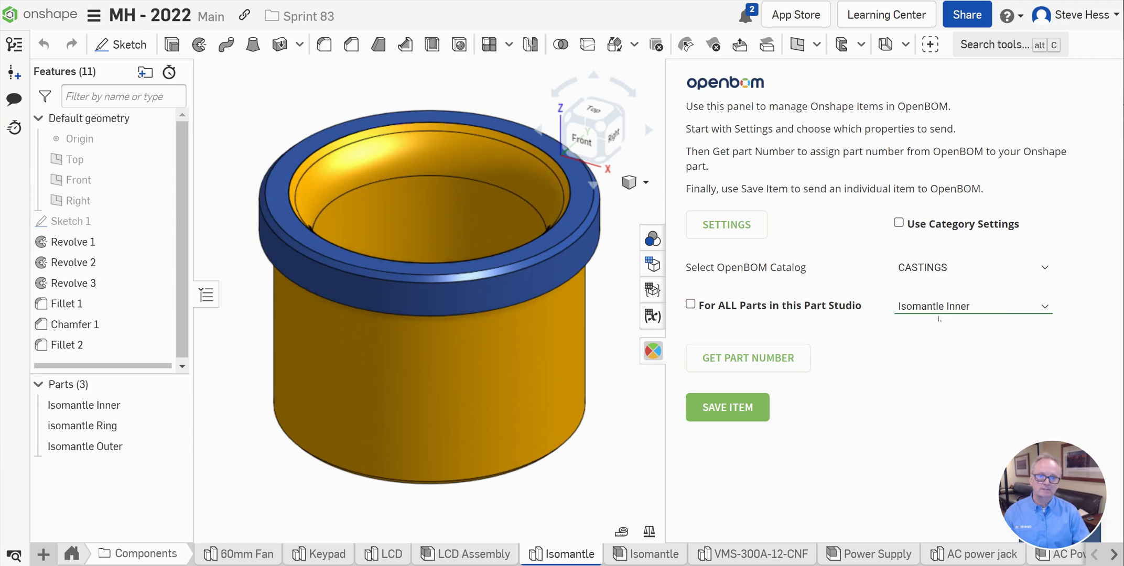
left_click(743, 417)
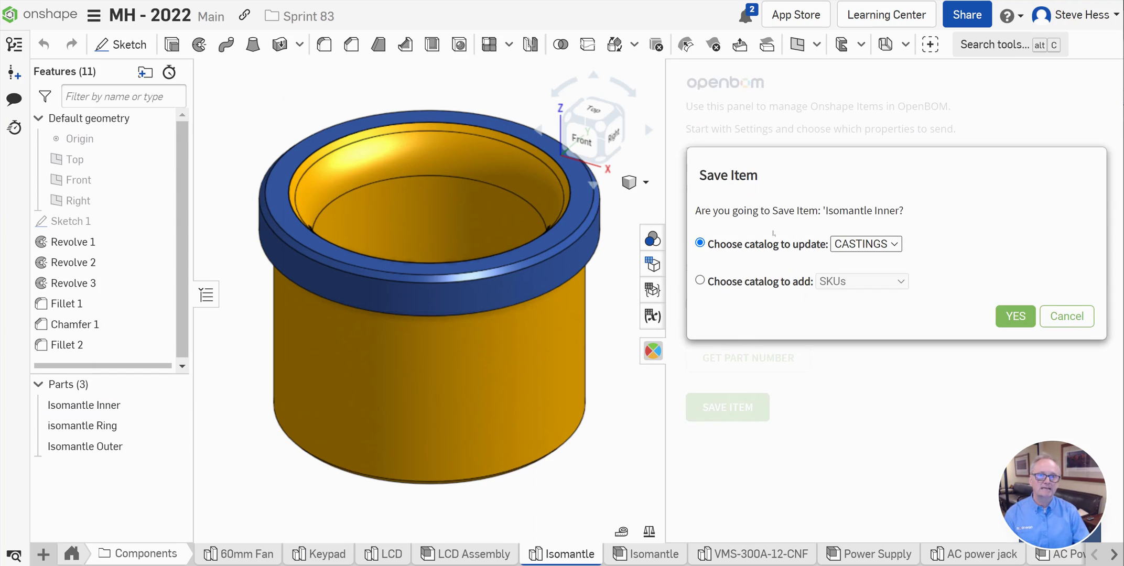
left_click(1015, 316)
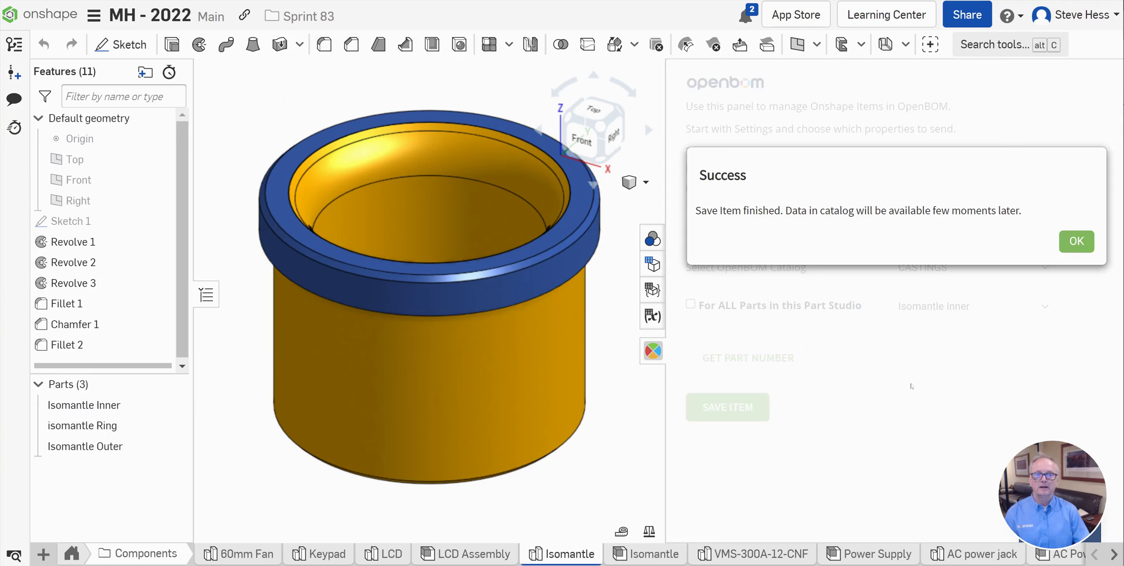
left_click(1079, 245)
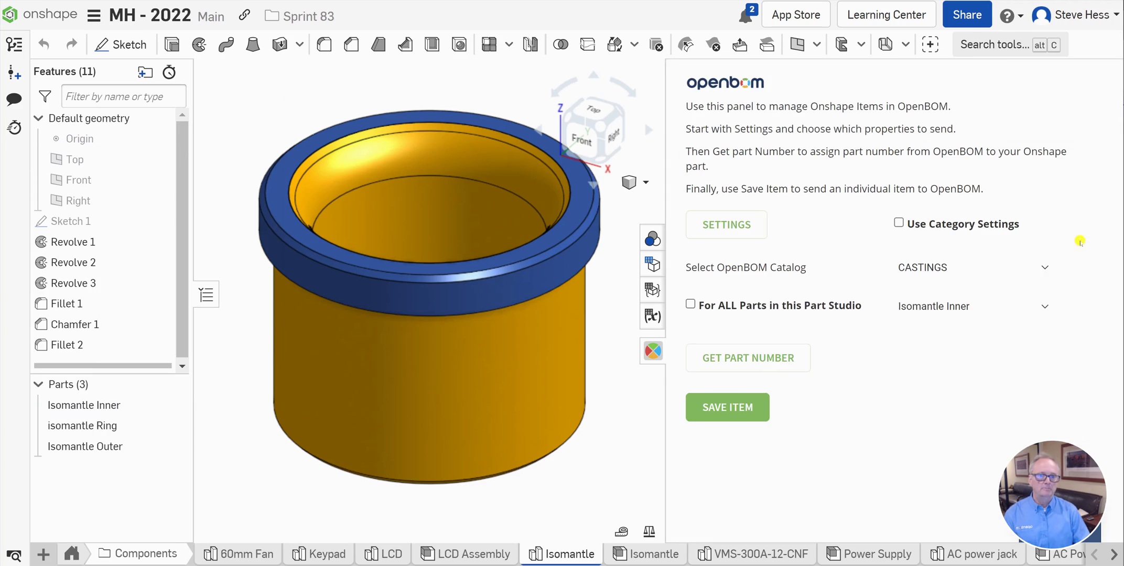
left_click(72, 554)
left_click(109, 554)
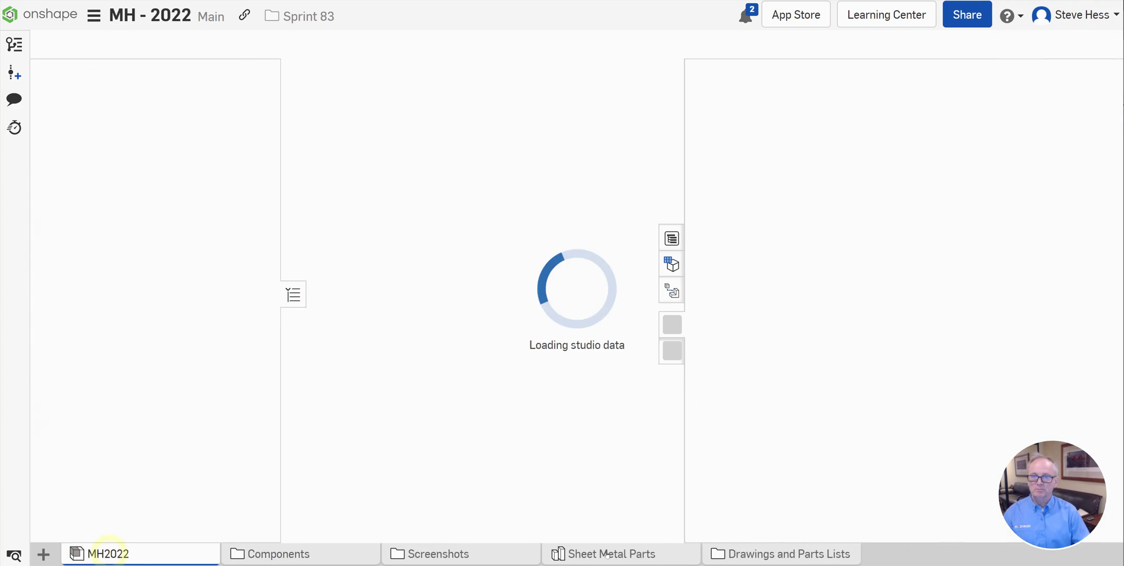